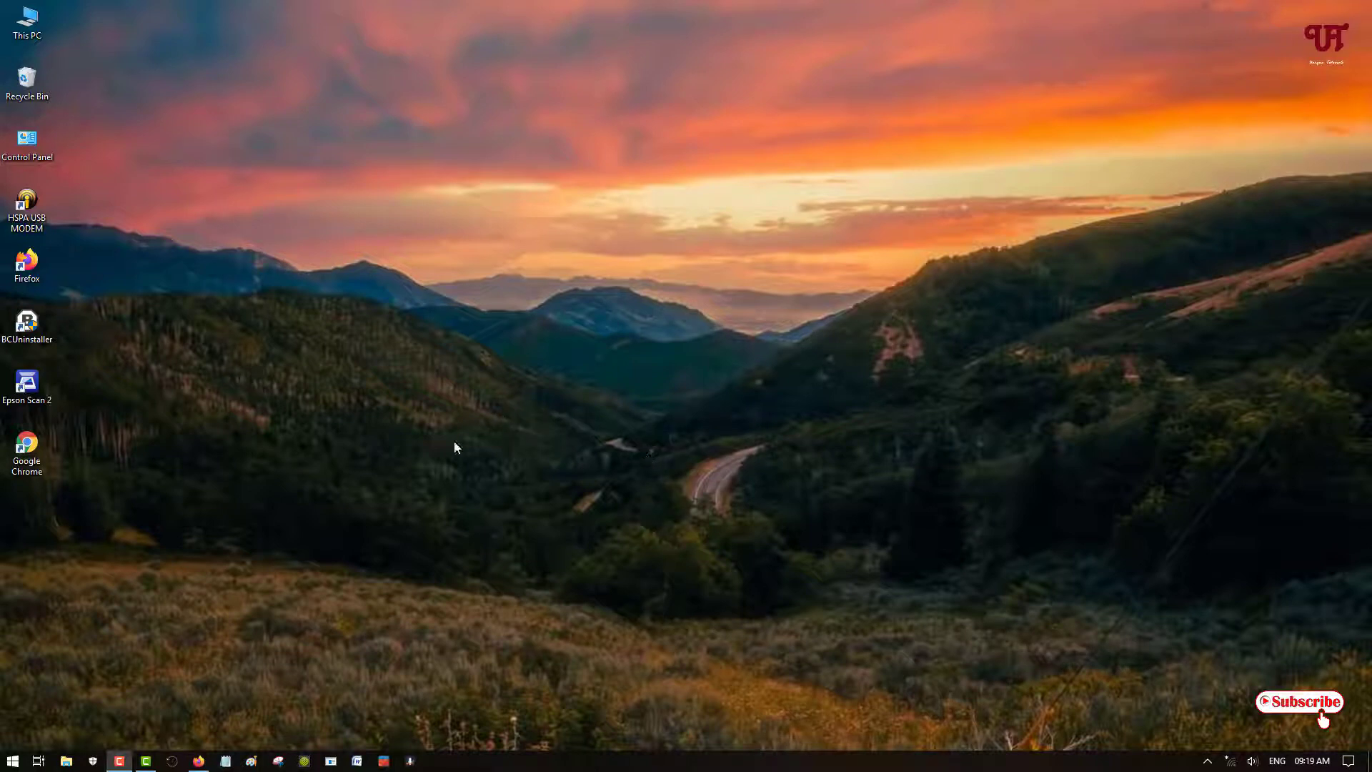
Launch Limit Microphone Volume from the taskbar and open its window, showing a maximum of 50
left_click(198, 760)
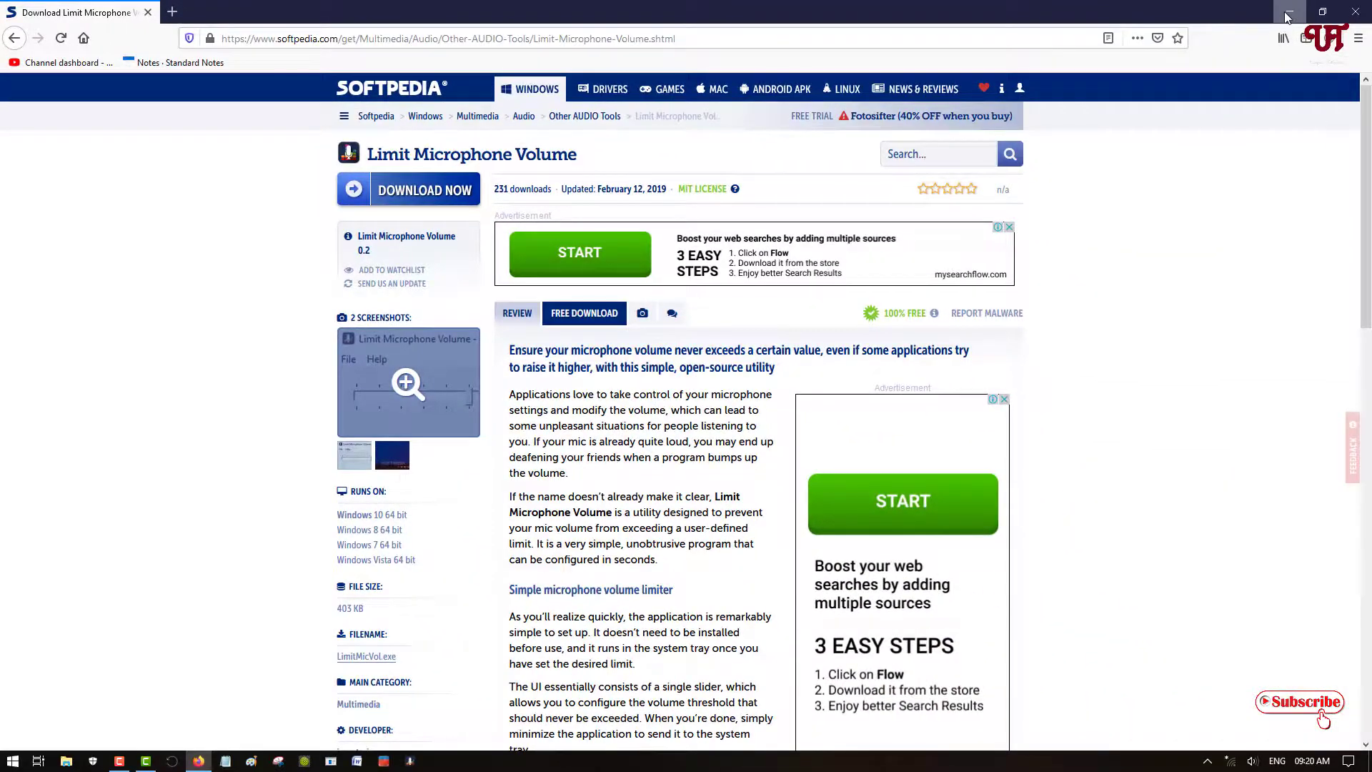
left_click(1289, 11)
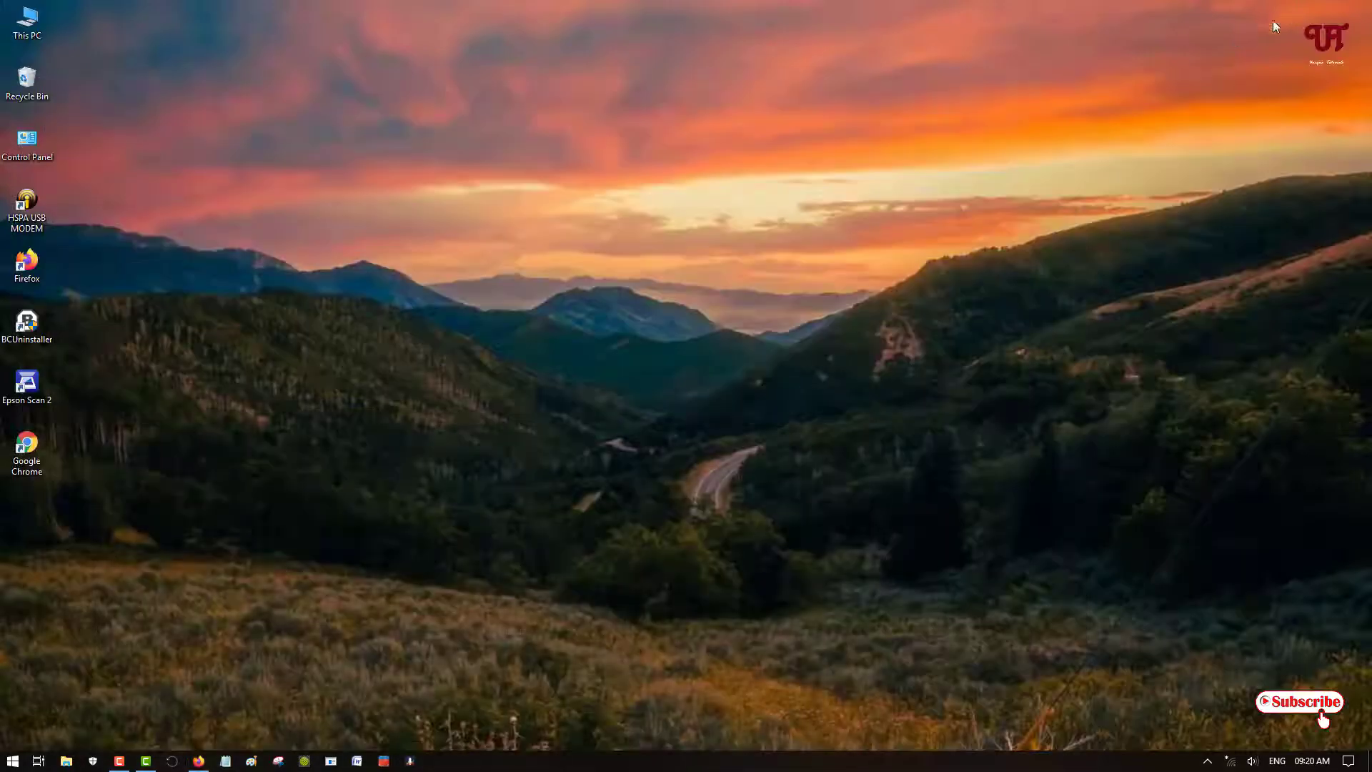
left_click(420, 763)
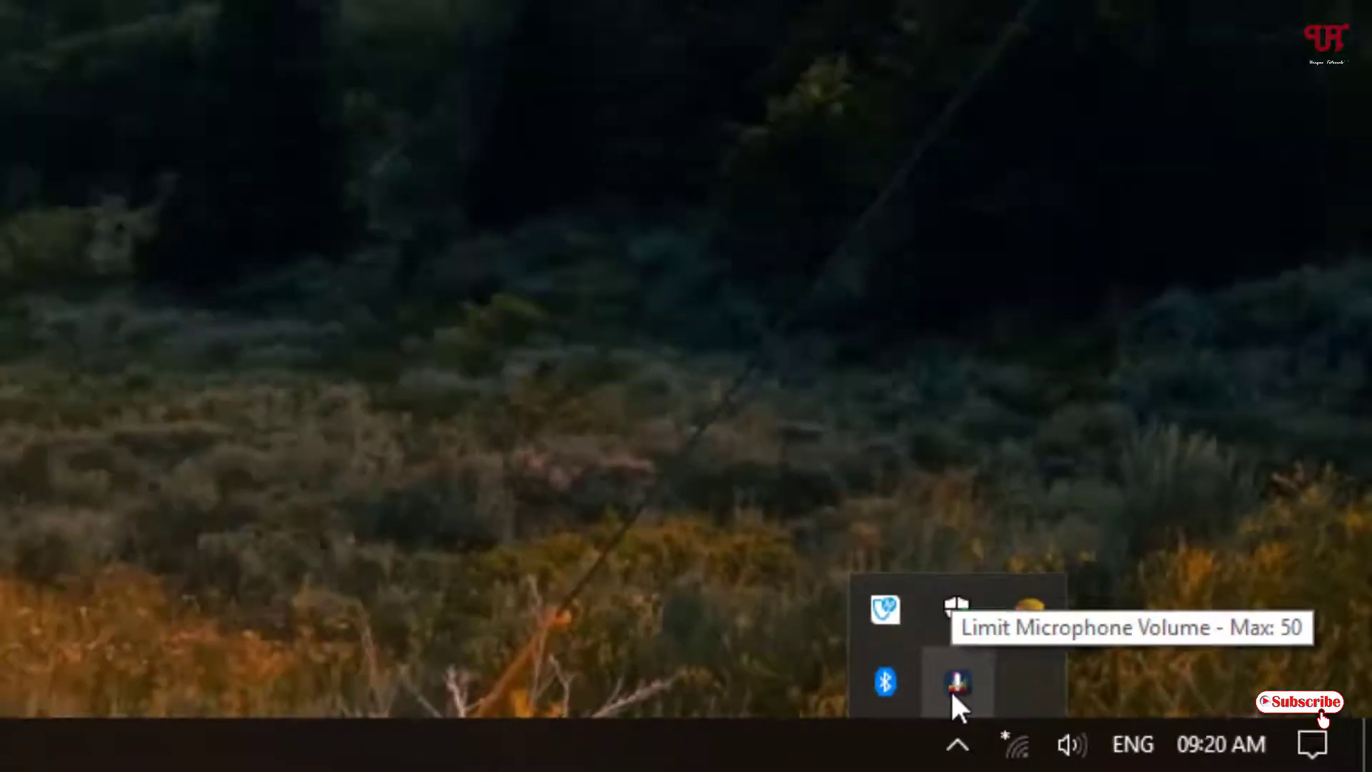
left_click(1205, 740)
left_click_drag(113, 50, 396, 116)
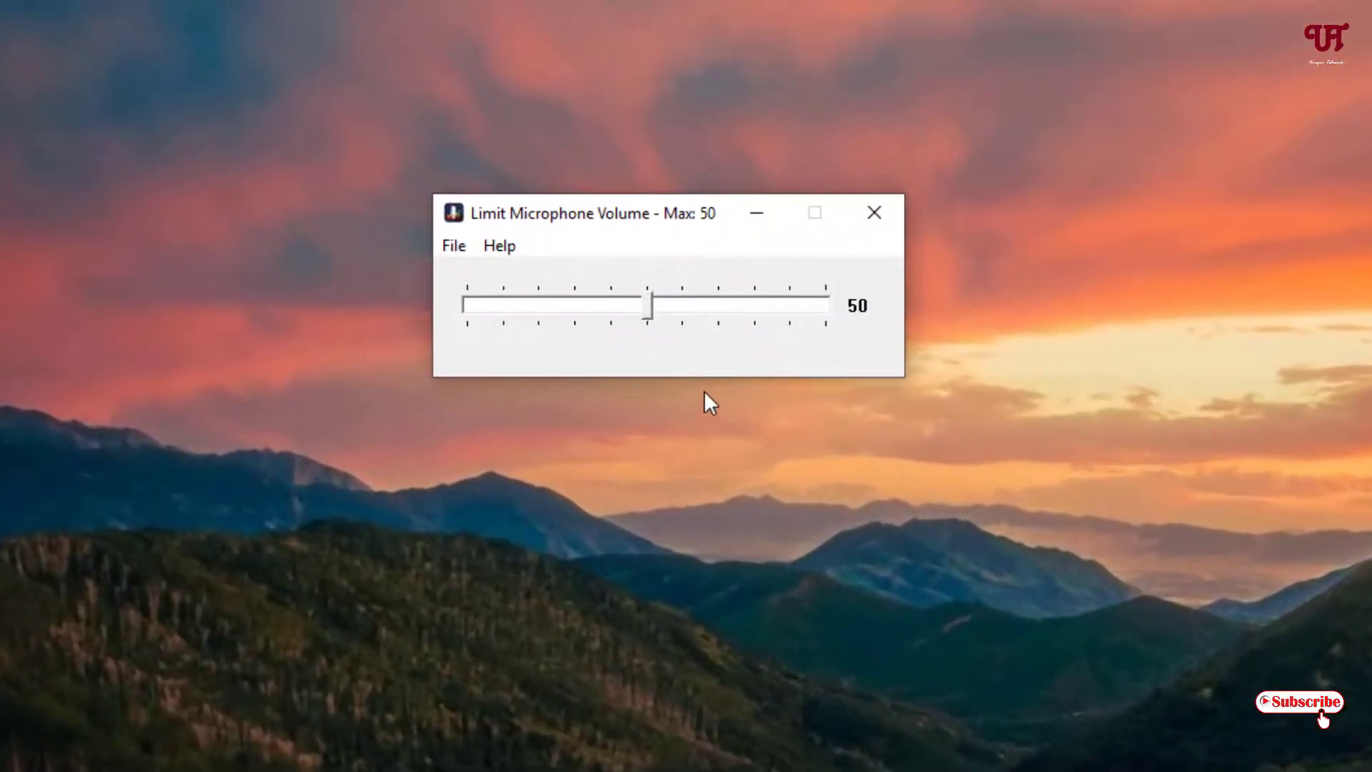
Drag the maximum microphone level slider down from 50 to 20
left_click(646, 311)
left_click_drag(646, 310, 537, 303)
left_click_drag(649, 213, 580, 165)
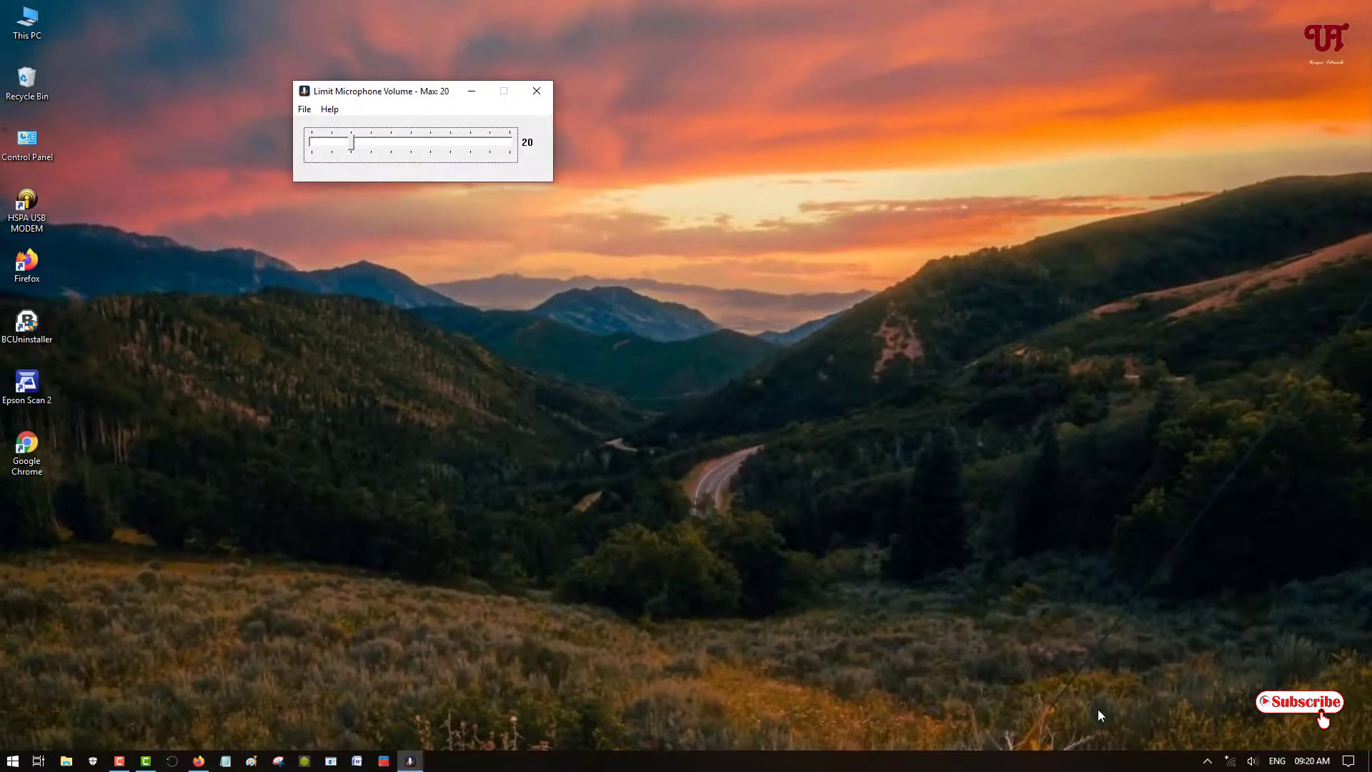
Open Internal Microphone properties from the Recording devices list in Windows Sound settings
left_click(1252, 760)
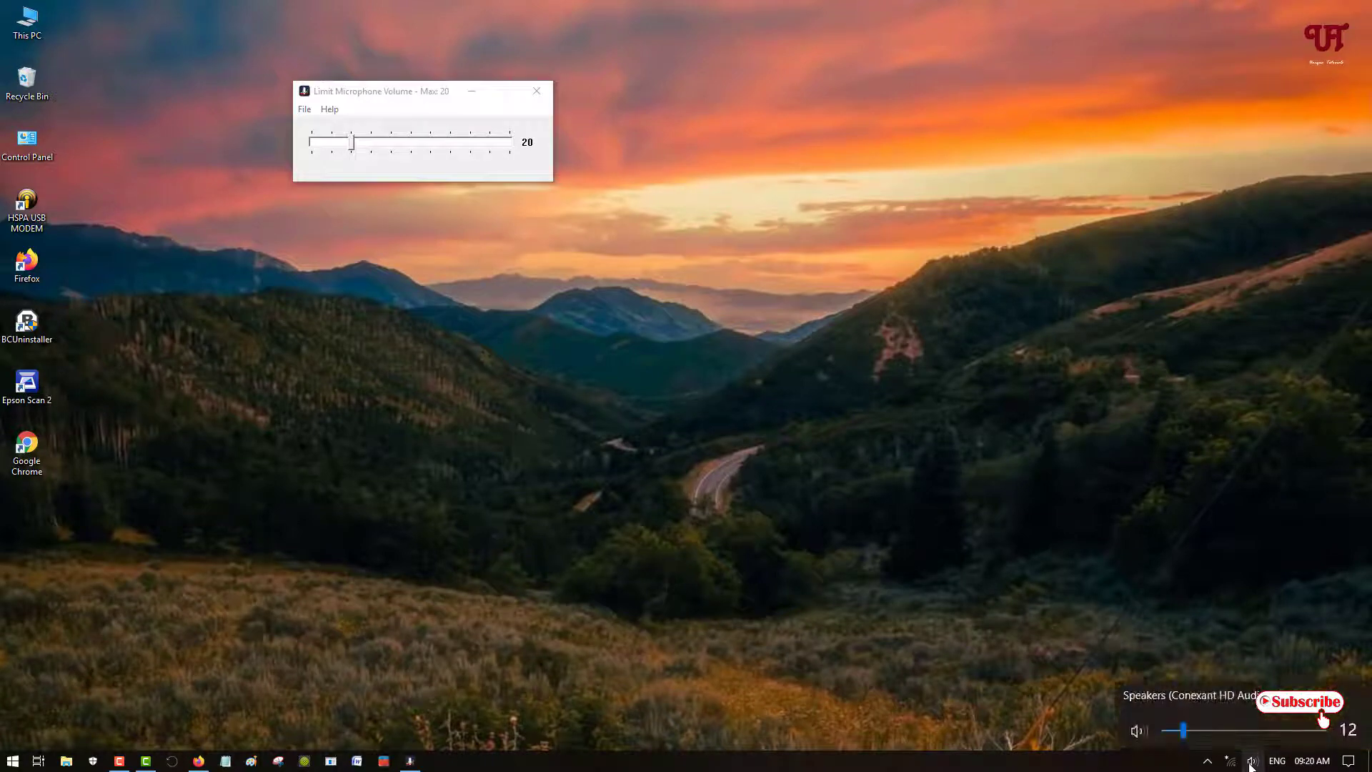
right_click(1252, 762)
left_click(1223, 722)
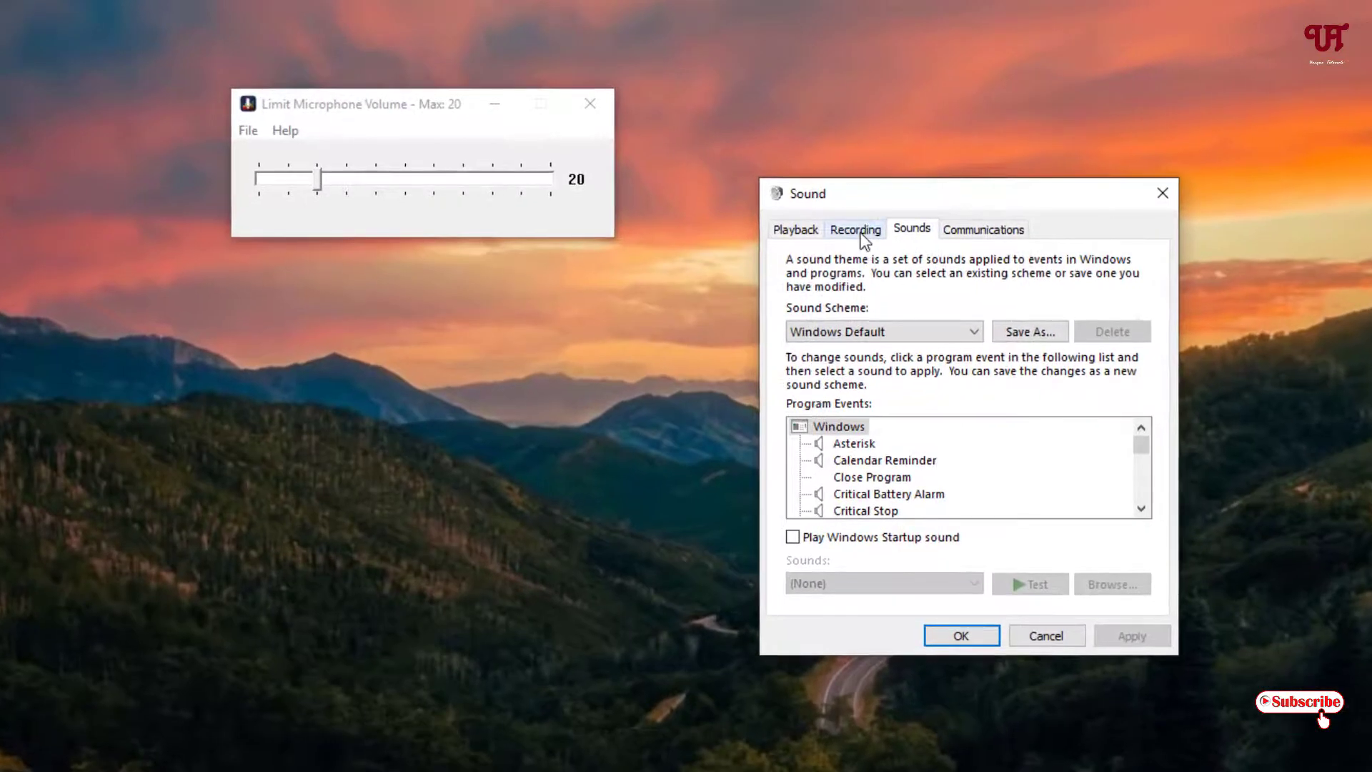
left_click(857, 230)
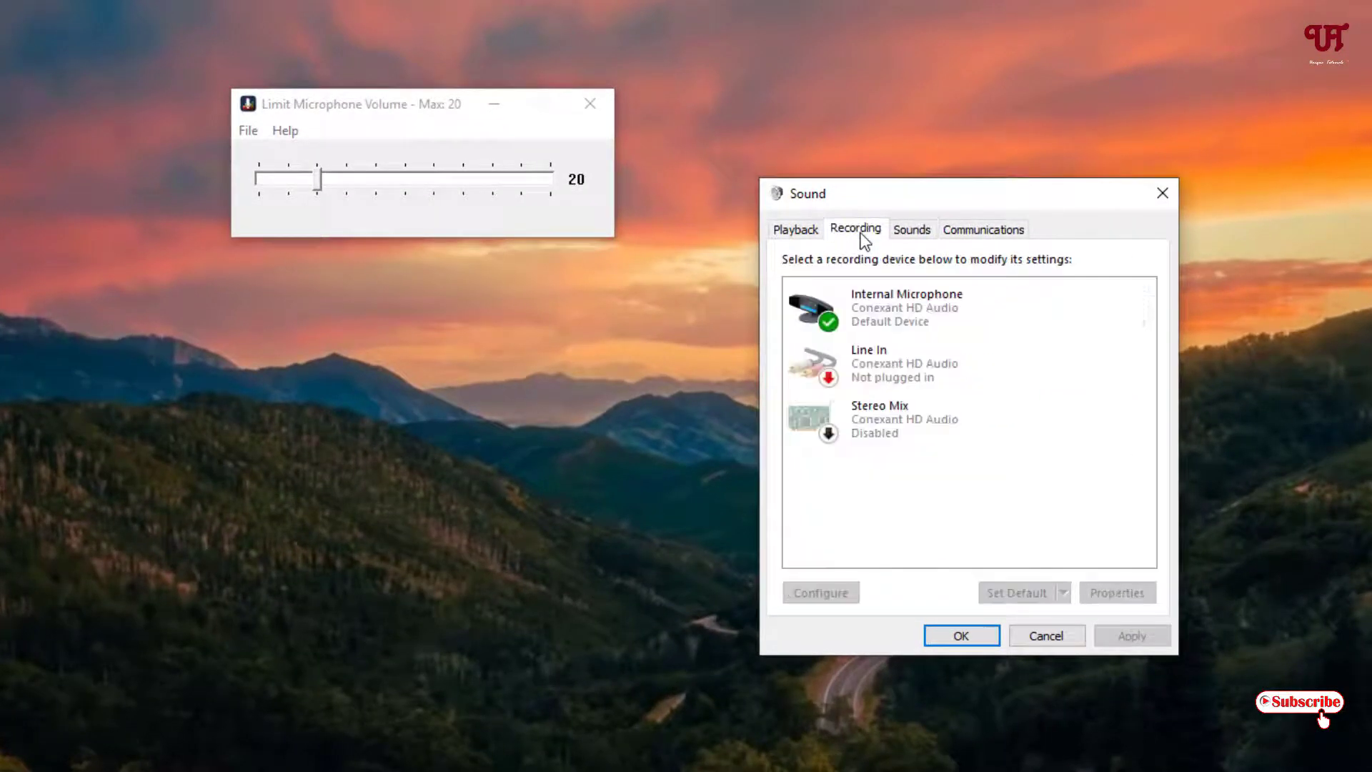
left_click(878, 320)
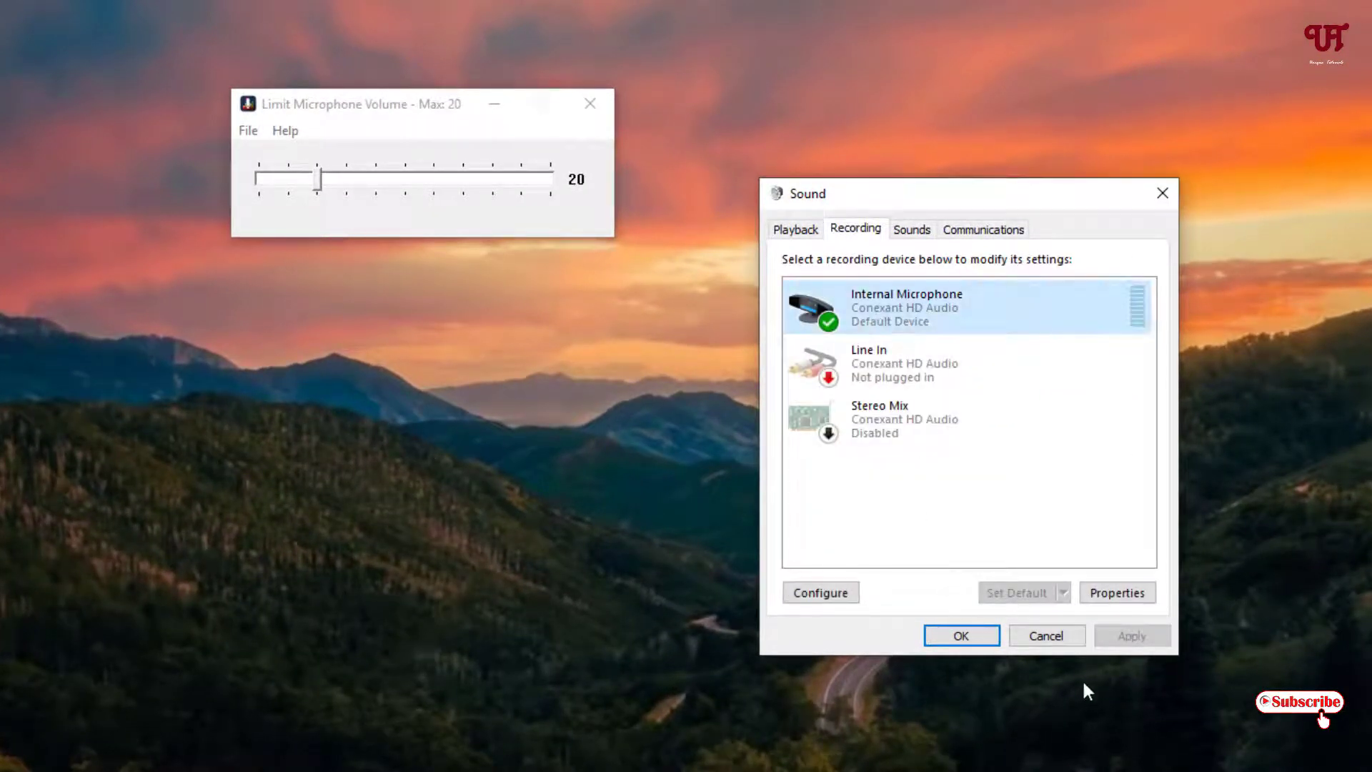
double_click(906, 303)
Show the Microphone Array level and arrange the properties and limiter windows side by side
left_click(915, 311)
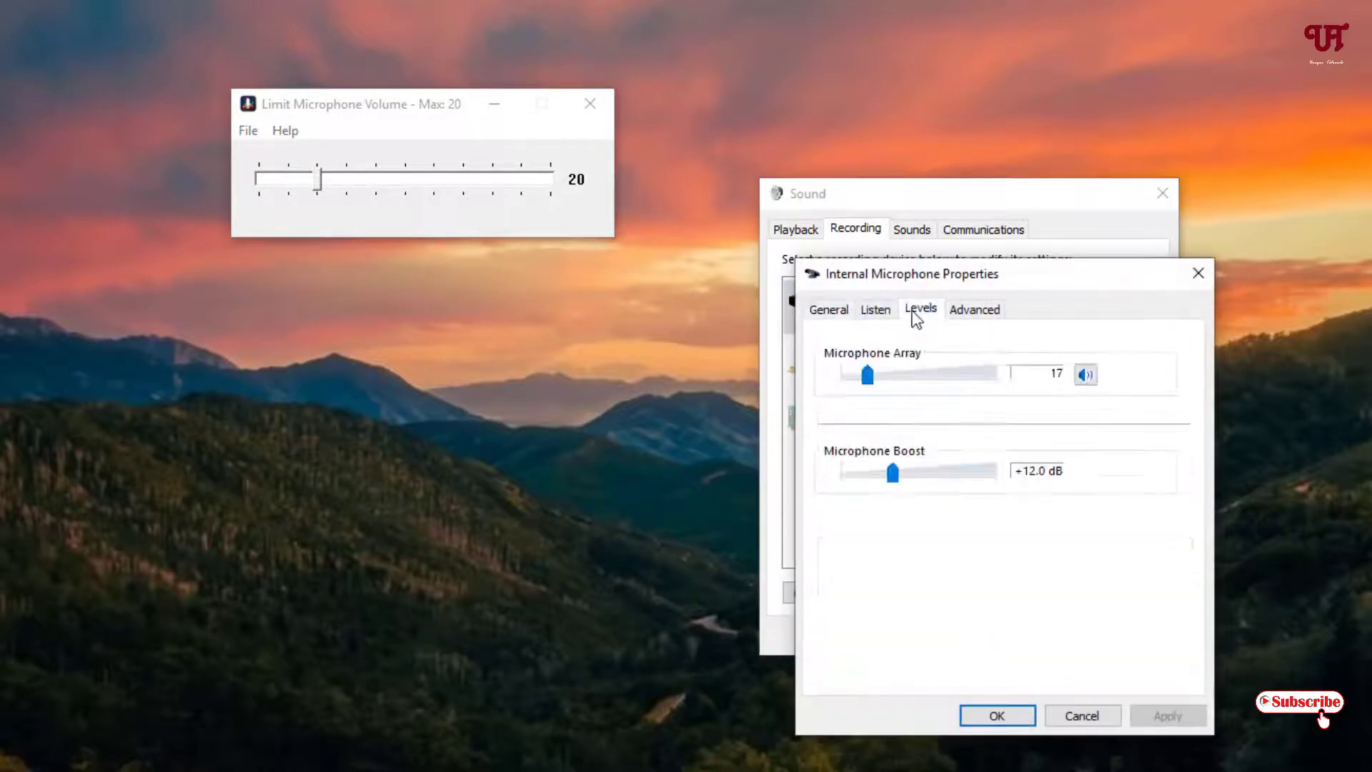
left_click_drag(955, 280, 675, 282)
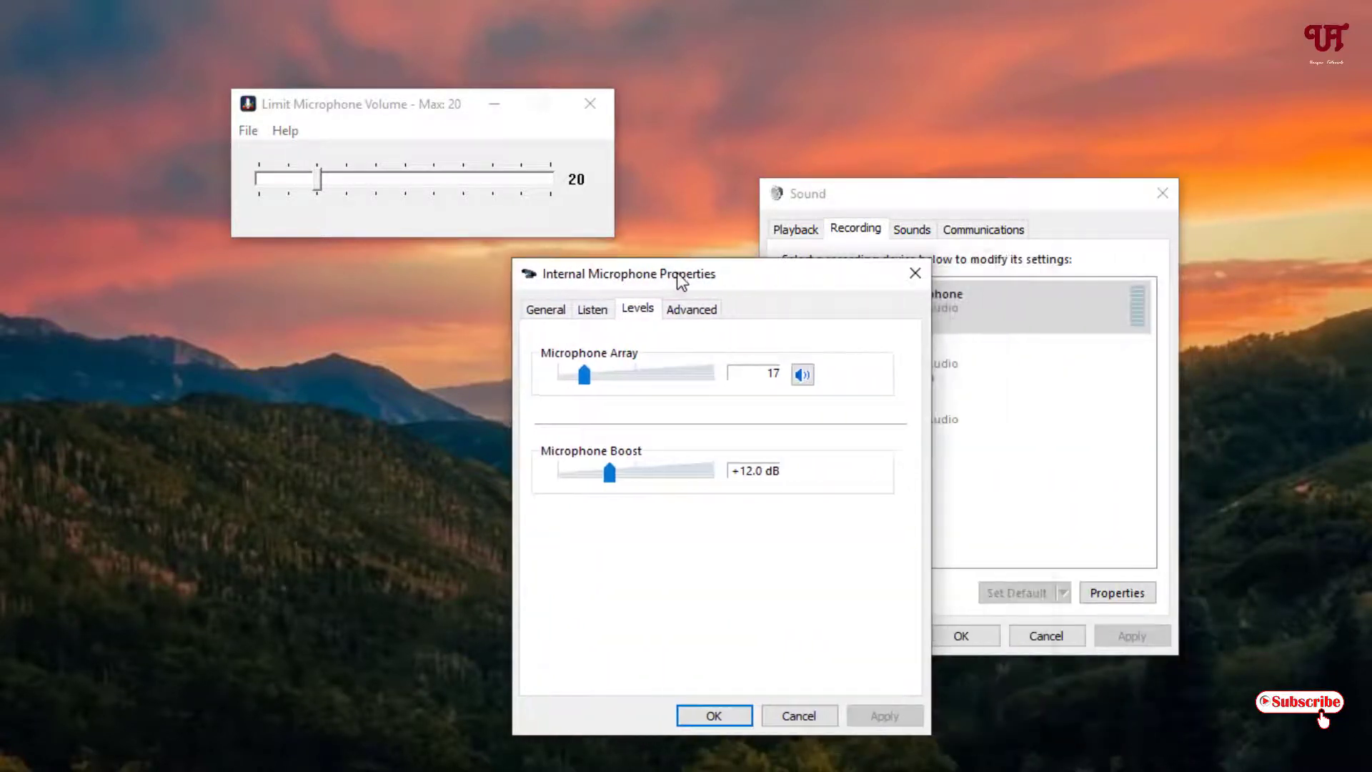
left_click(1094, 195)
left_click_drag(777, 272, 492, 277)
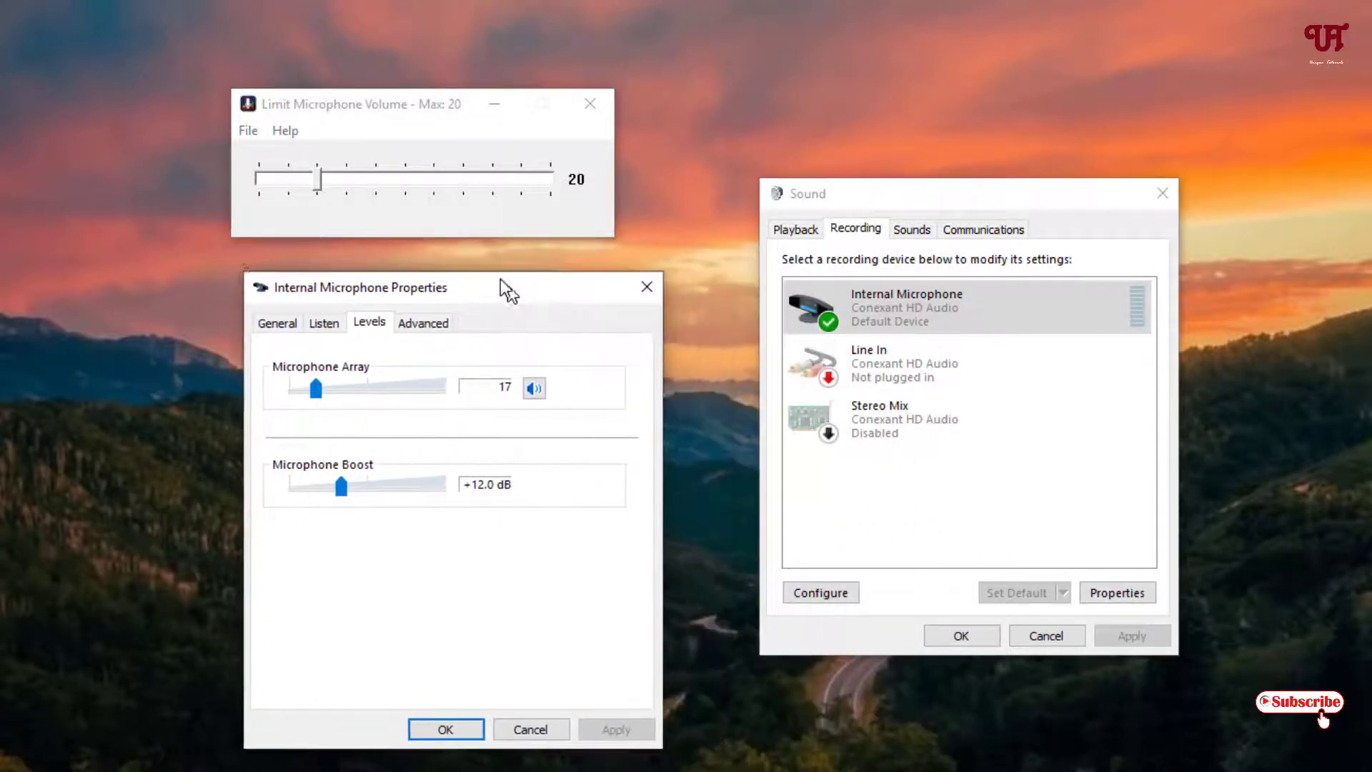
left_click(353, 111)
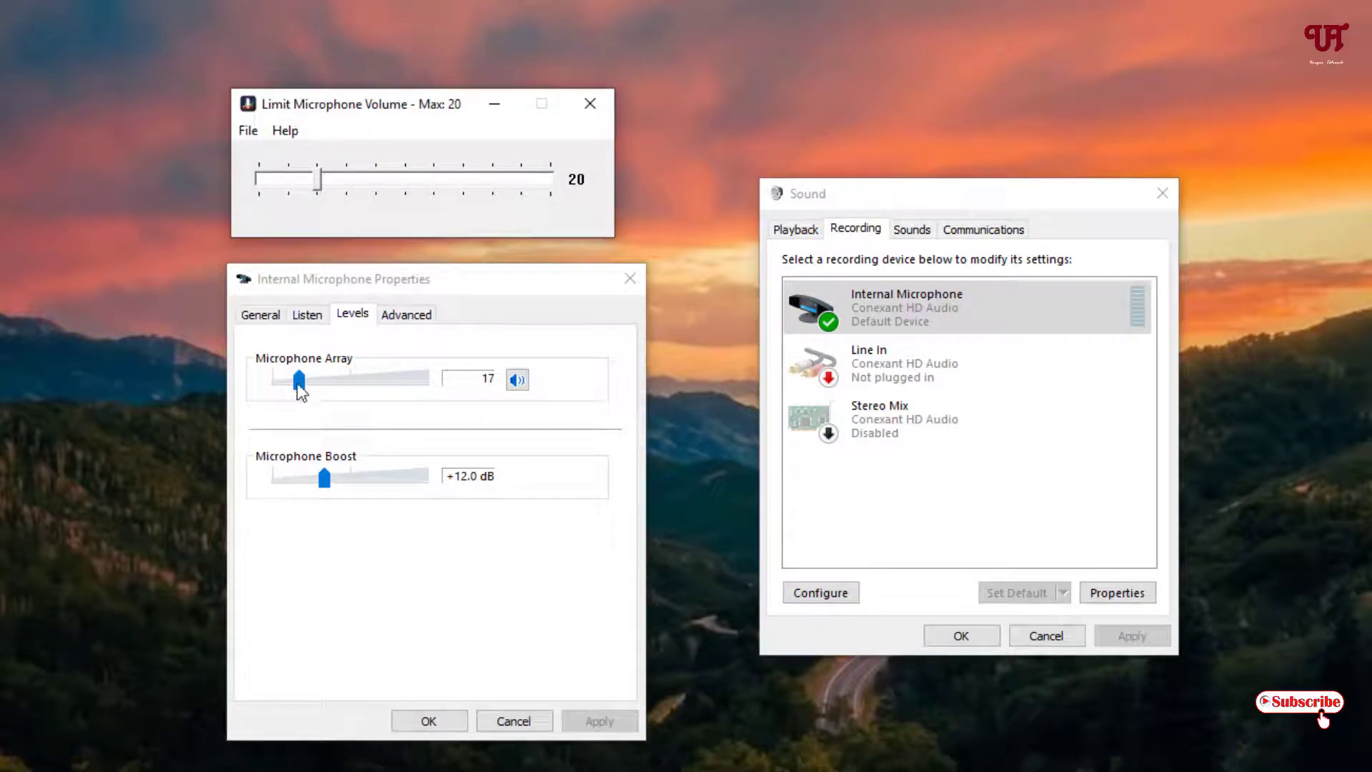
Raise the Microphone Array level repeatedly, confirm it snaps back to 20, then accept with OK
left_click(298, 382)
left_click_drag(298, 382, 452, 413)
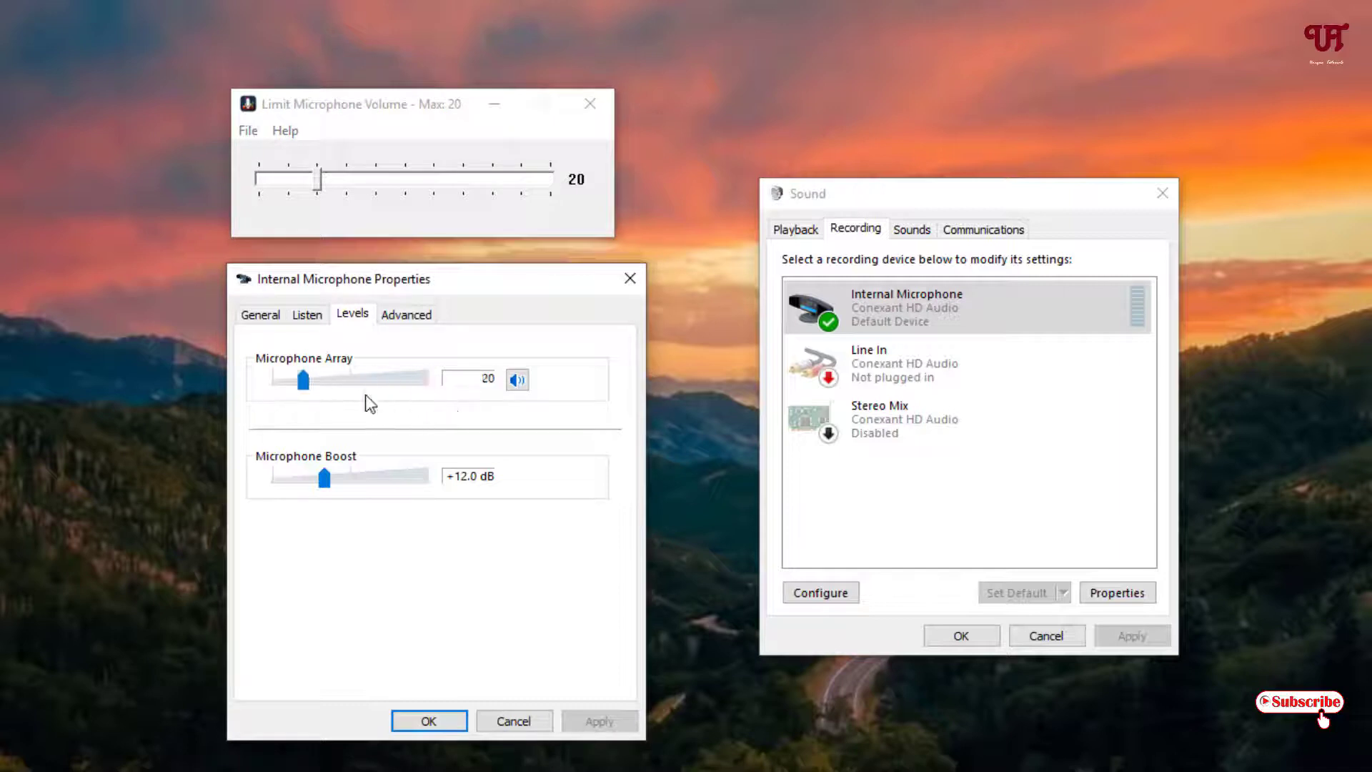
left_click_drag(304, 384, 468, 400)
left_click_drag(303, 381, 452, 400)
left_click_drag(304, 382, 432, 394)
left_click_drag(392, 119, 408, 112)
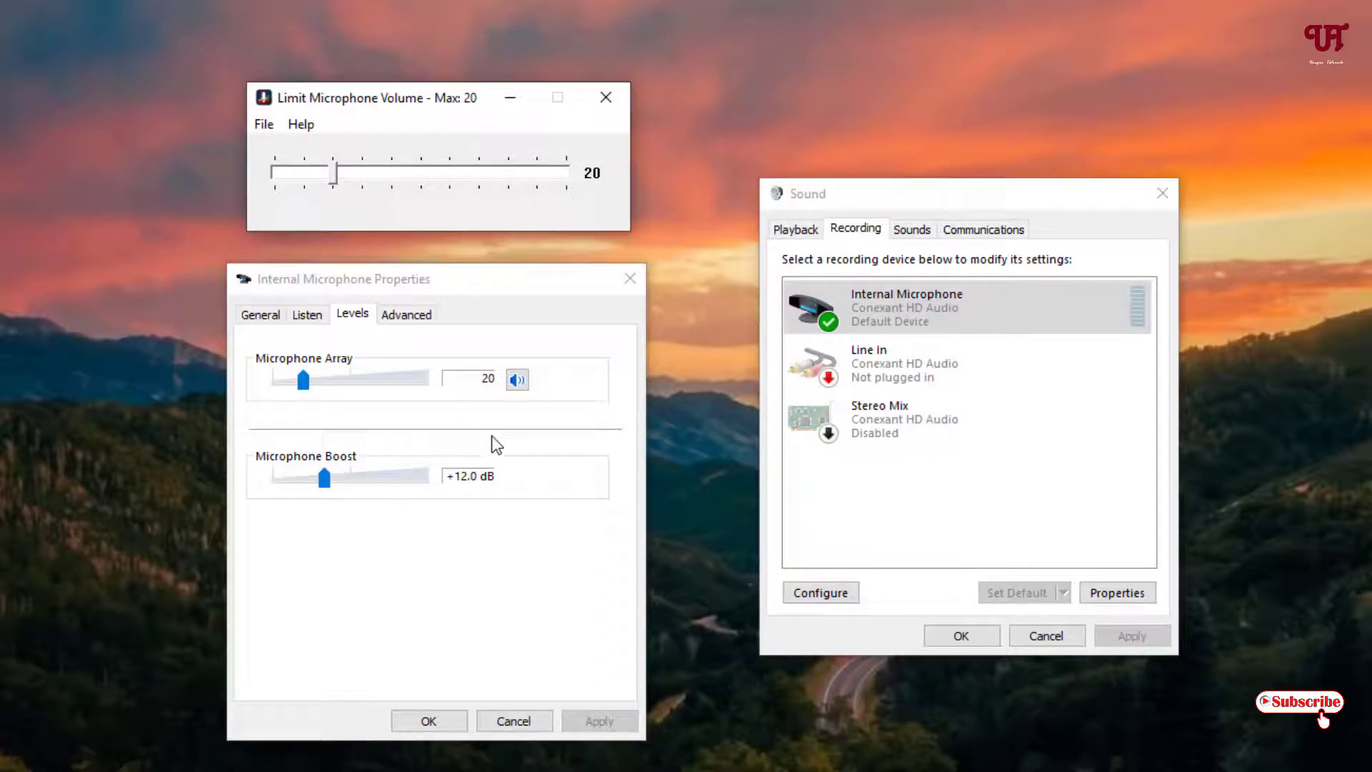
left_click(305, 381)
left_click_drag(307, 384, 427, 382)
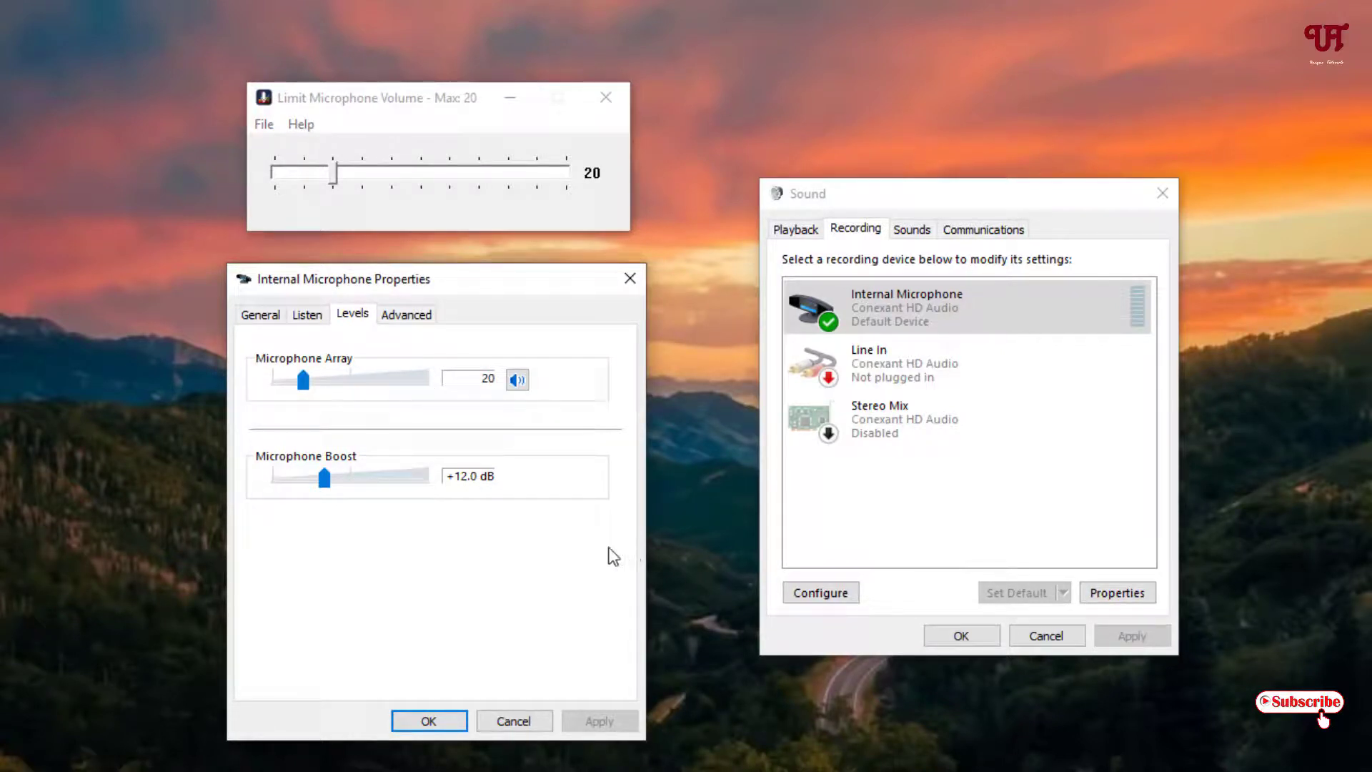
left_click(429, 720)
Dismiss the Sound dialog with OK and centre the limiter window showing maximum 20
left_click(975, 638)
left_click_drag(371, 93, 683, 397)
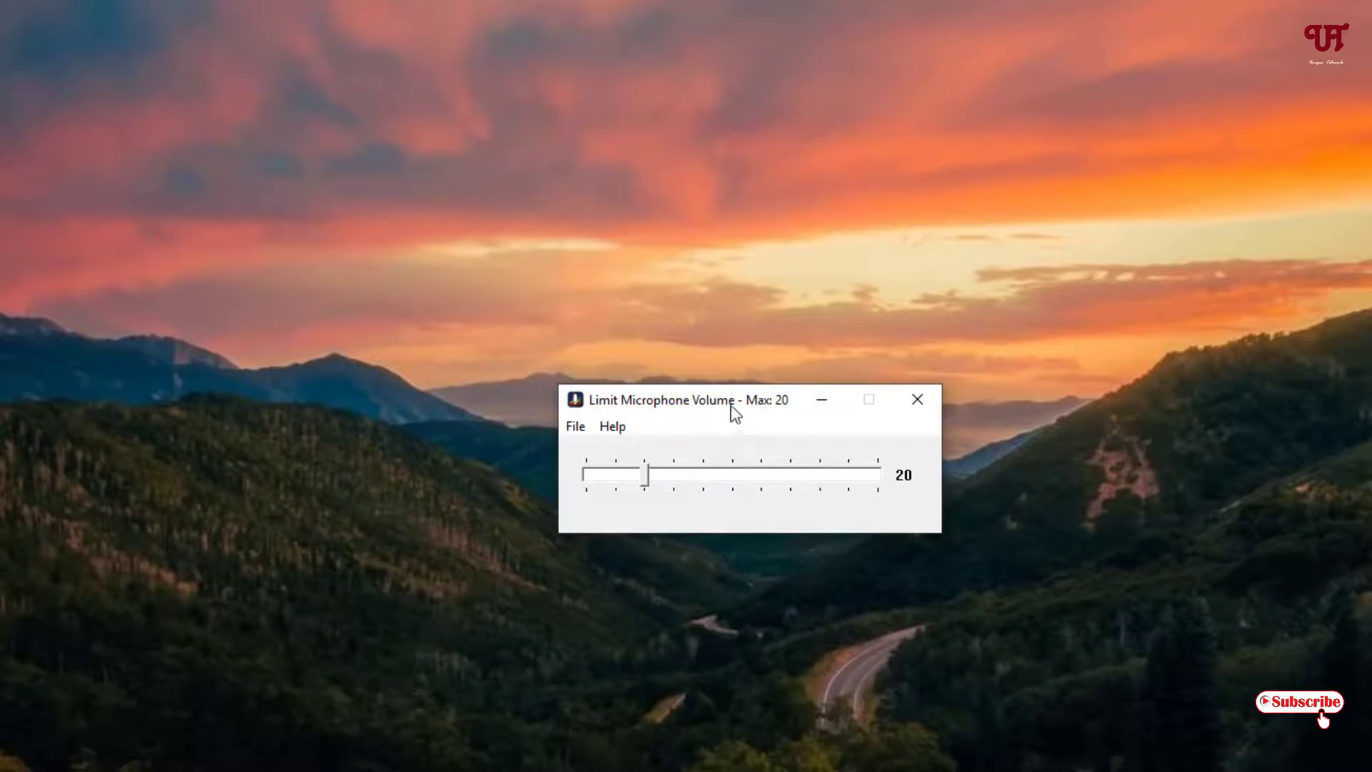
left_click_drag(734, 407, 758, 412)
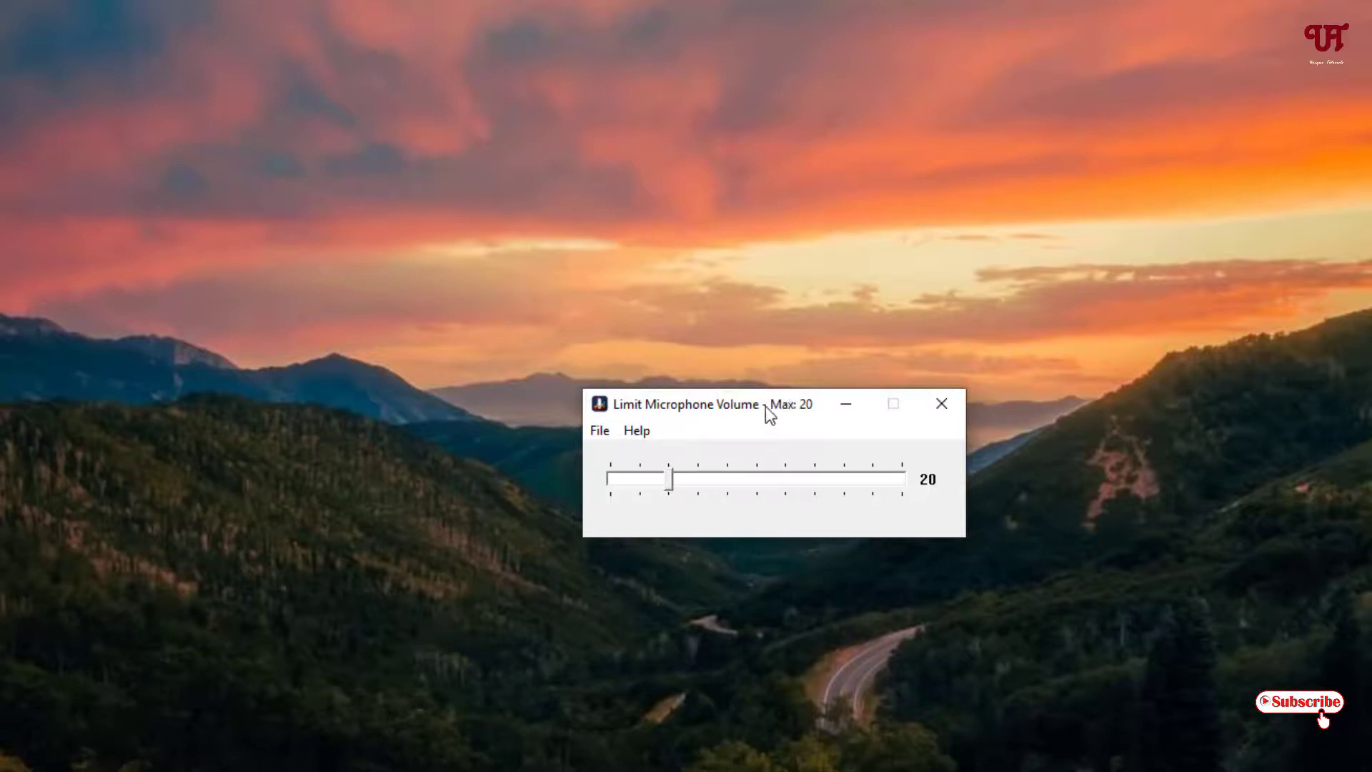
left_click_drag(765, 406, 782, 367)
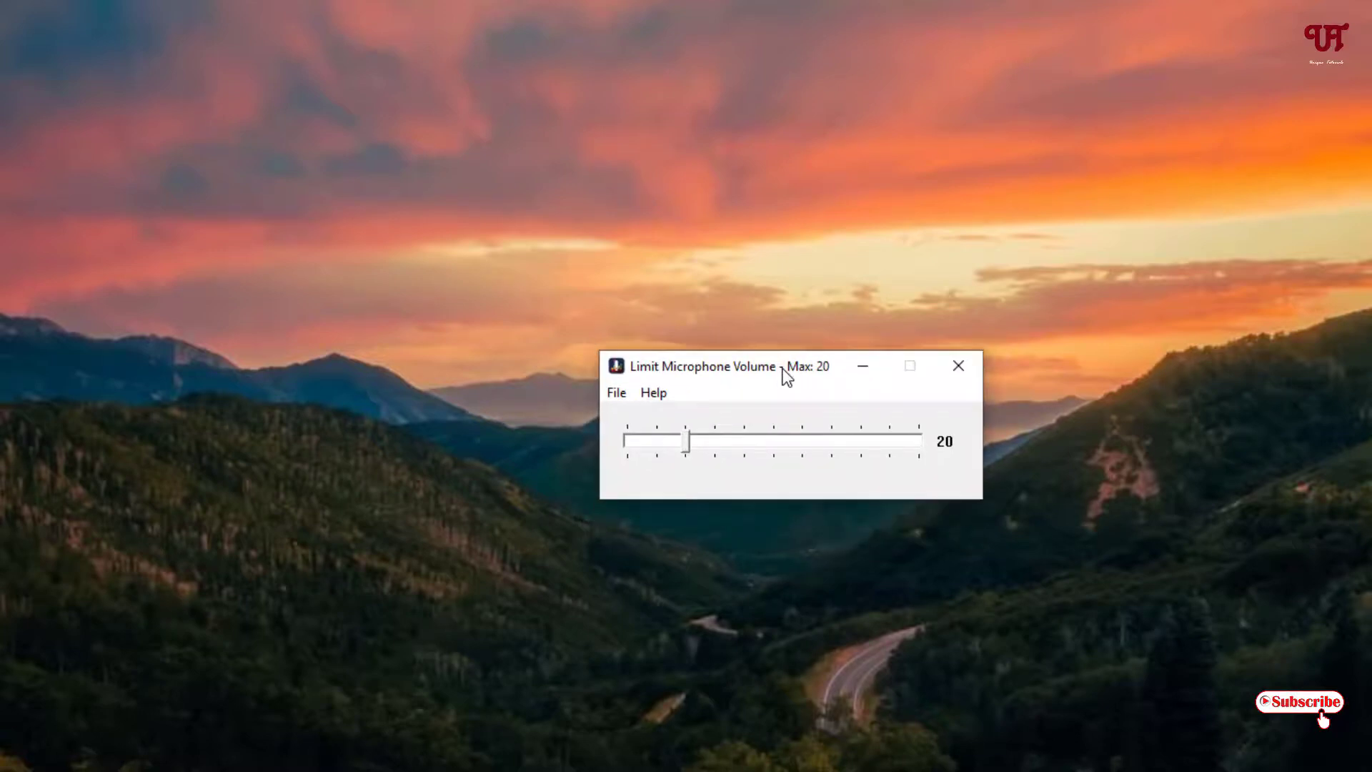